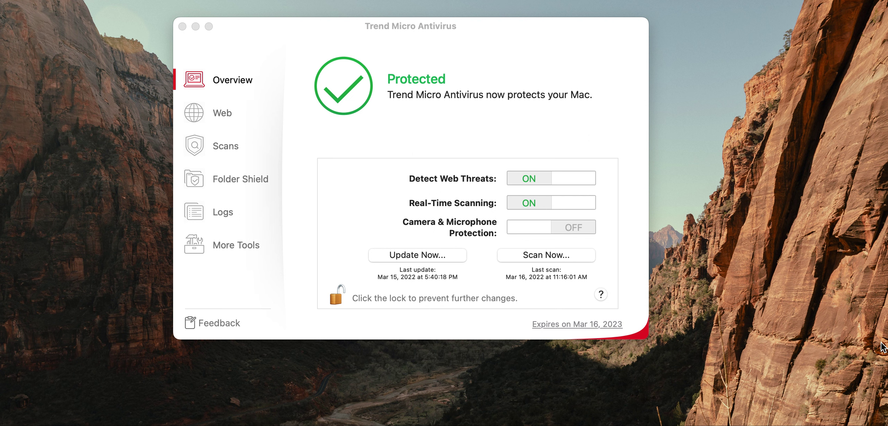
pyautogui.click(237, 111)
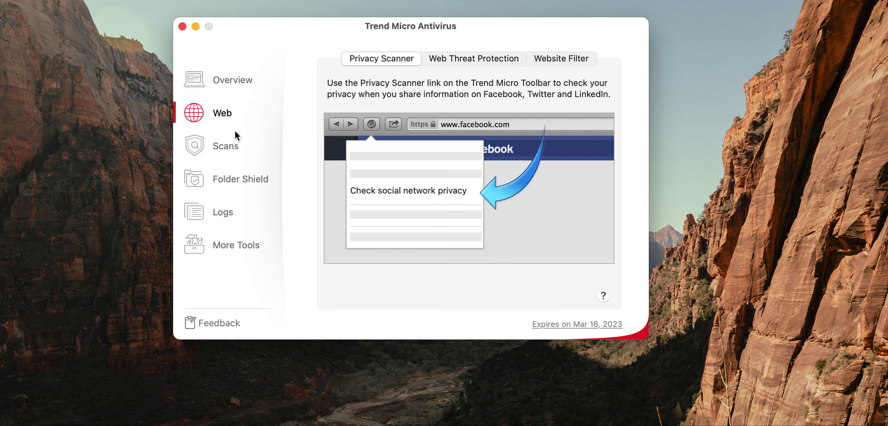
pyautogui.click(237, 145)
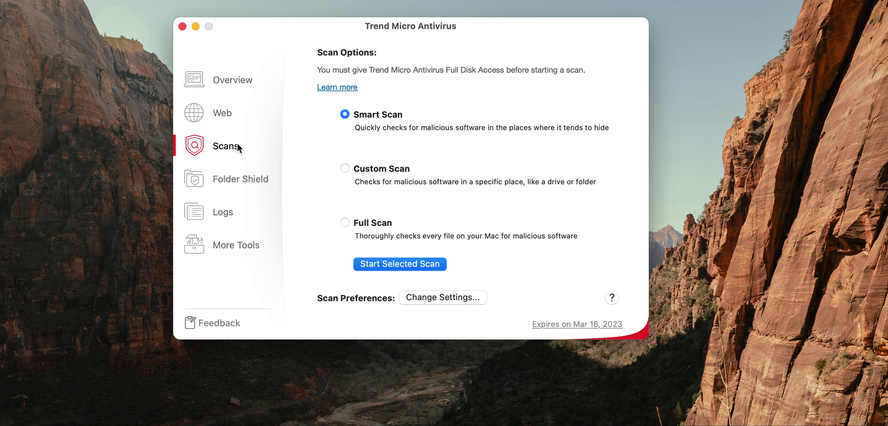
pyautogui.click(245, 182)
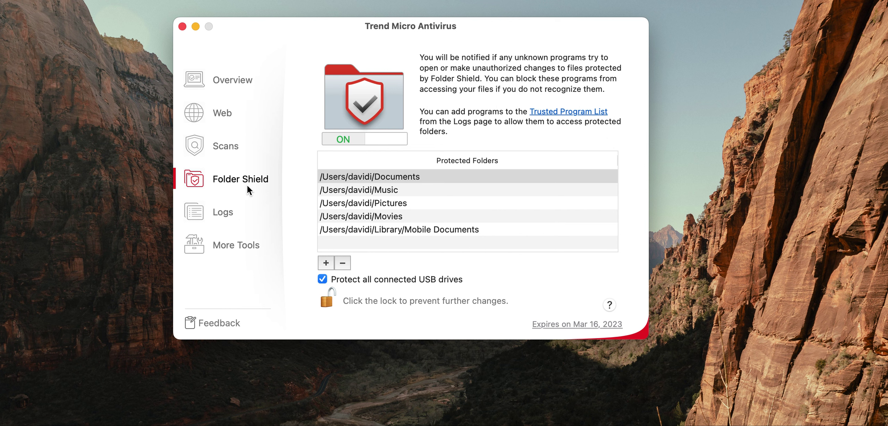
pyautogui.click(244, 214)
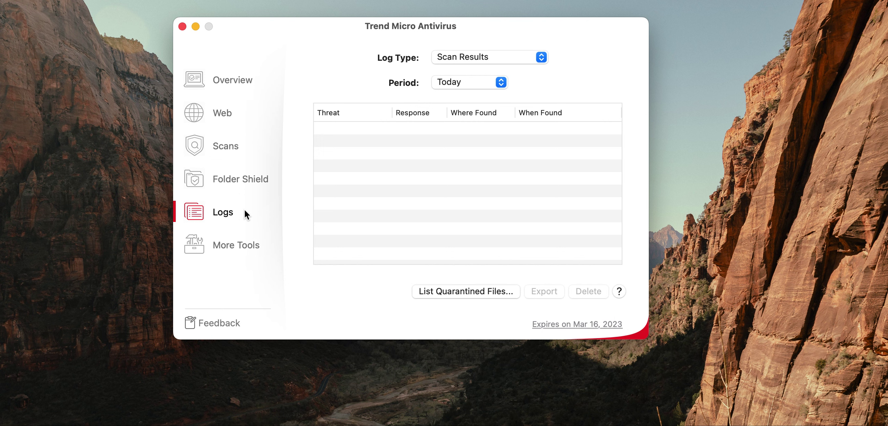
pyautogui.click(247, 244)
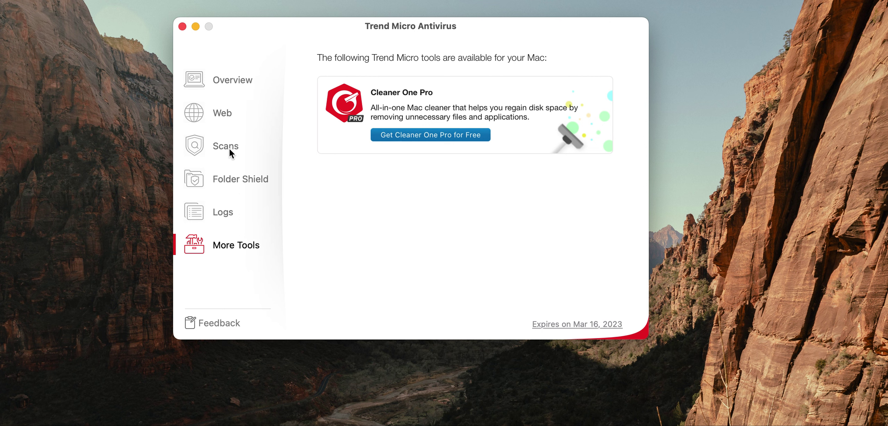
pyautogui.click(235, 80)
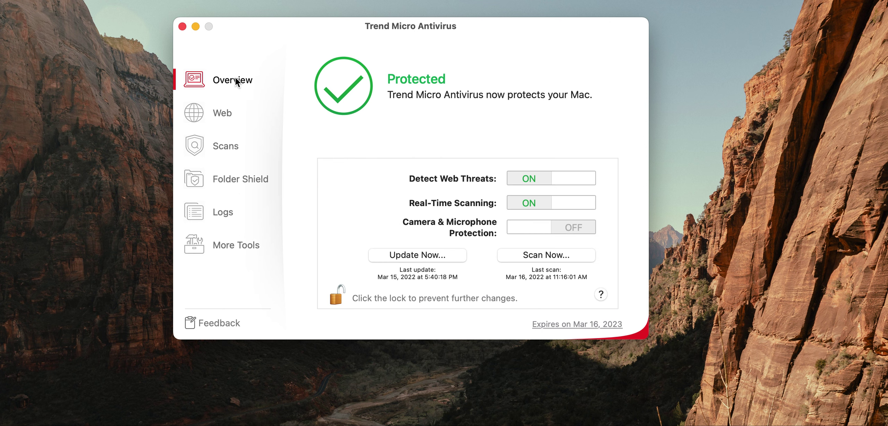